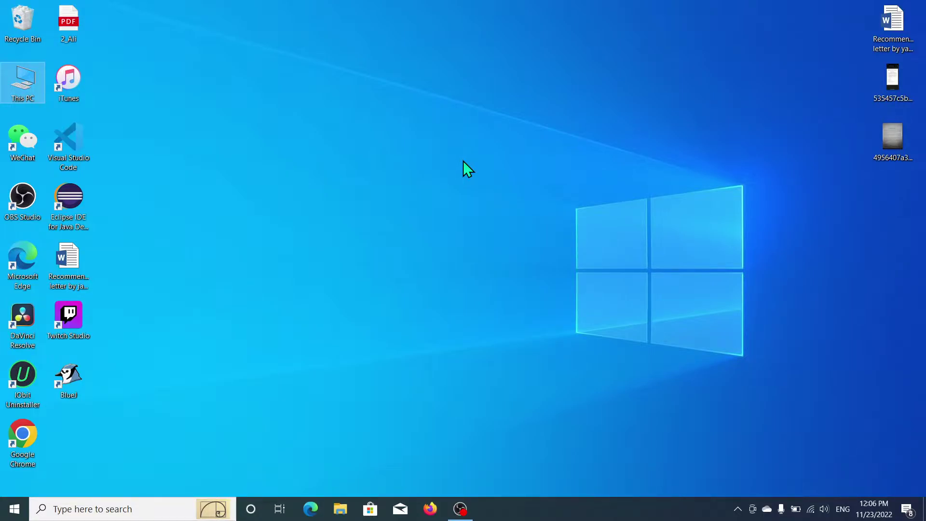
Launch Chrome and rerun the Google search 'telegram for pc' from the address-bar history
{"action": "double_click", "coordinate": [25, 440]}
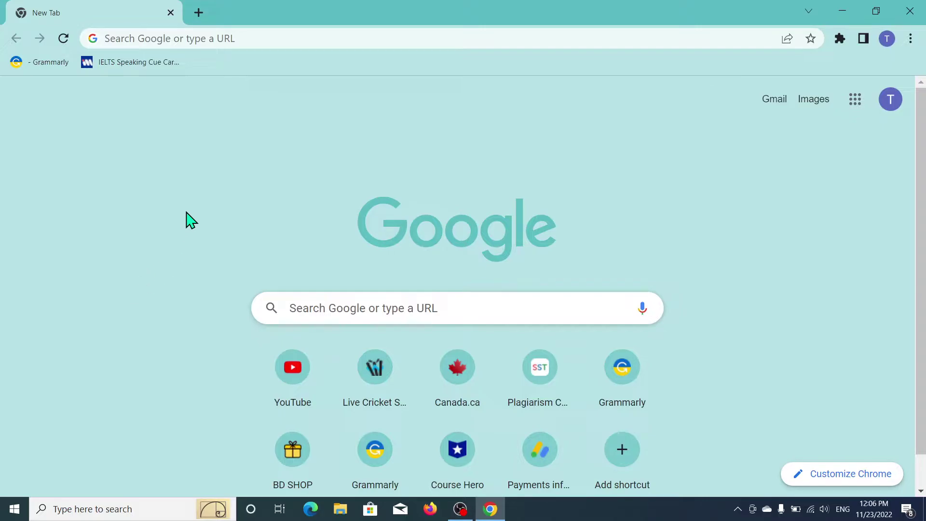
{"action": "left_click", "coordinate": [259, 35]}
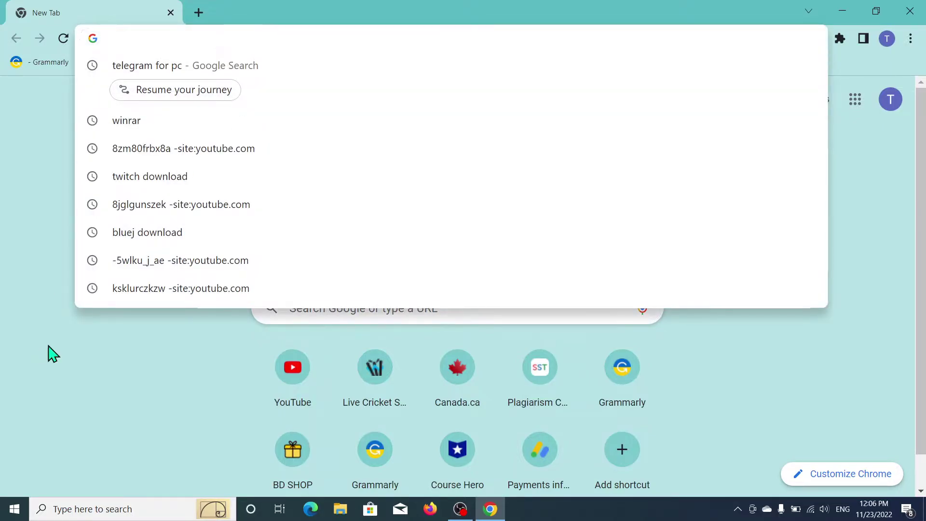
{"action": "left_click", "coordinate": [418, 86]}
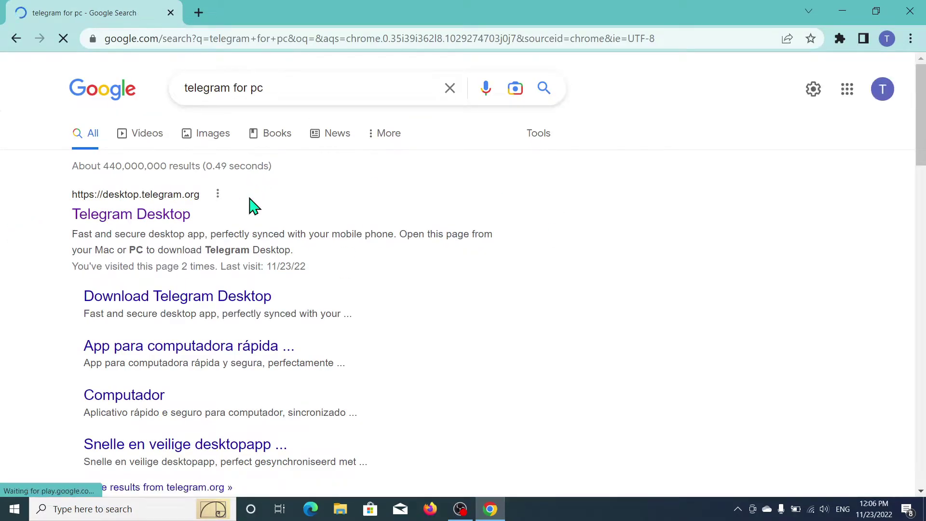
From desktop.telegram.org, download the Windows x64 tsetup installer and run it
{"action": "left_click", "coordinate": [151, 227]}
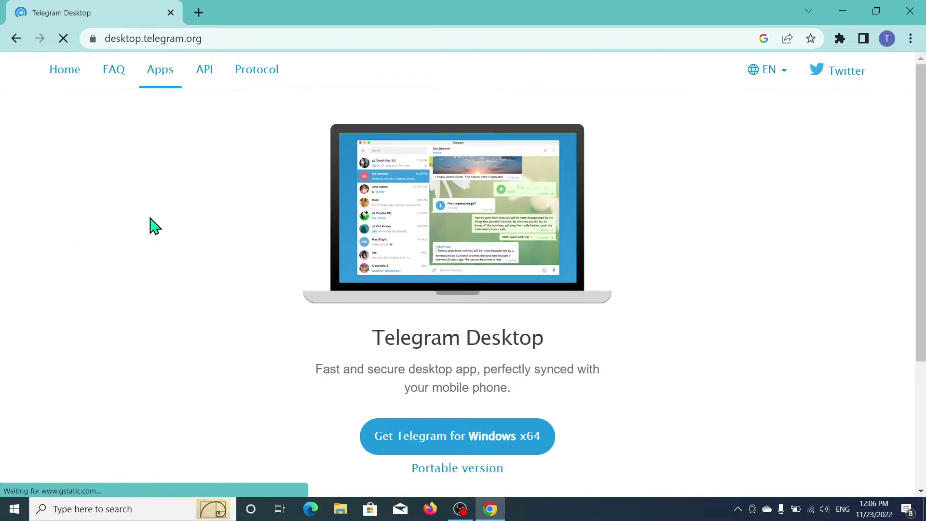
{"action": "scroll", "coordinate": [159, 322], "scroll_direction": "down", "scroll_amount": 2}
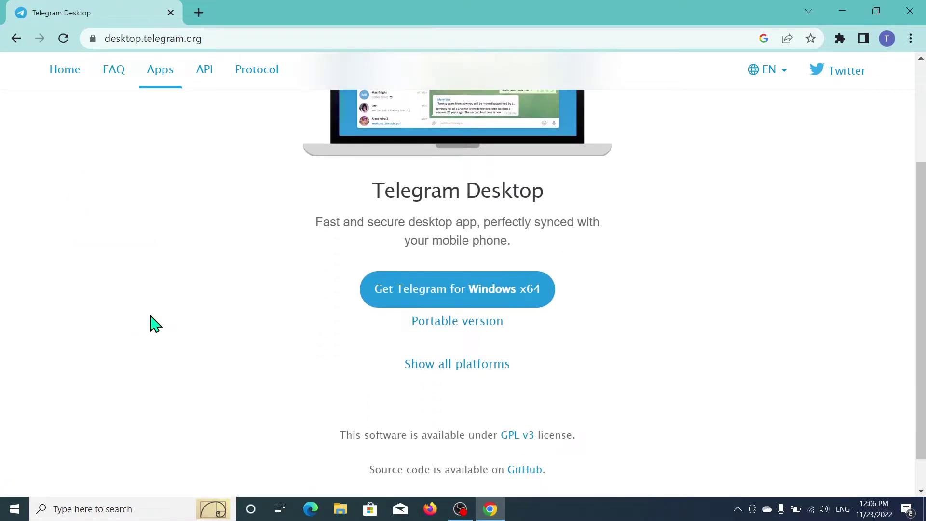
{"action": "scroll", "coordinate": [135, 327], "scroll_direction": "up", "scroll_amount": 2}
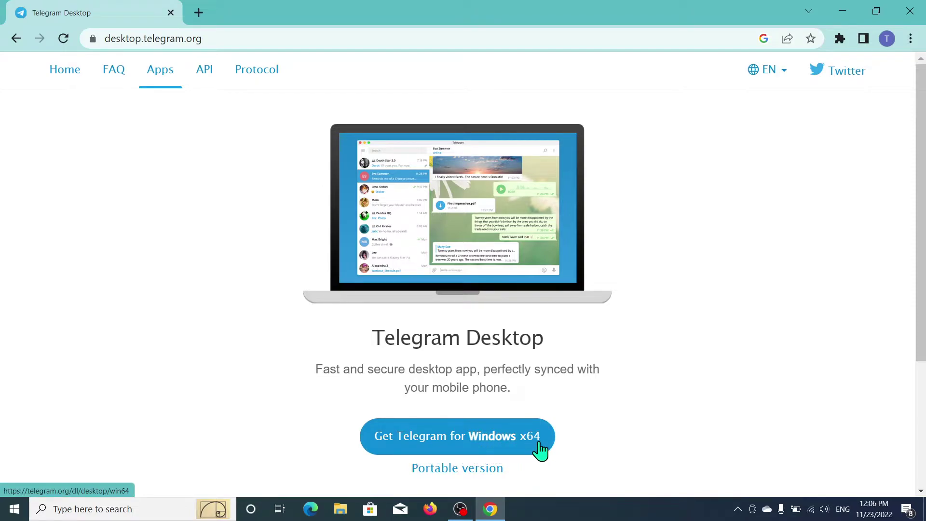
{"action": "left_click", "coordinate": [476, 442]}
{"action": "left_click", "coordinate": [11, 475]}
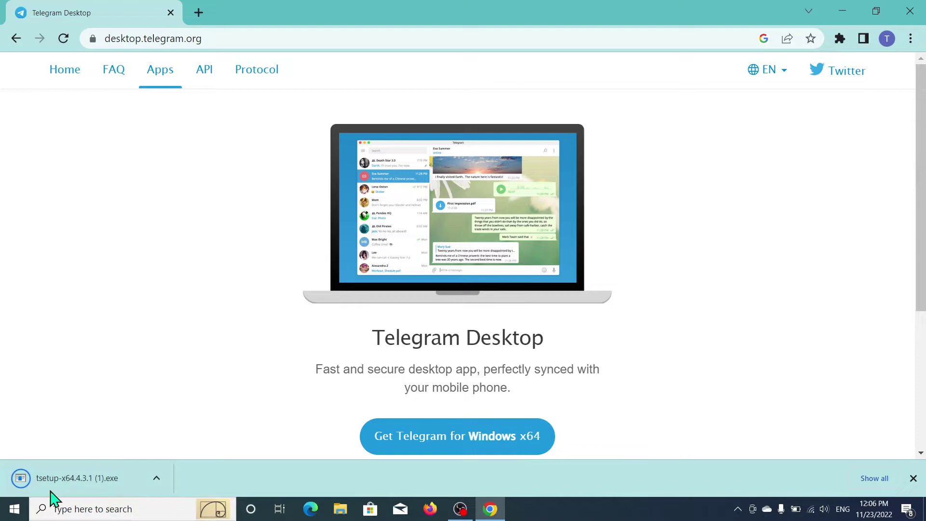
{"action": "left_click", "coordinate": [107, 491]}
{"action": "left_click", "coordinate": [93, 487]}
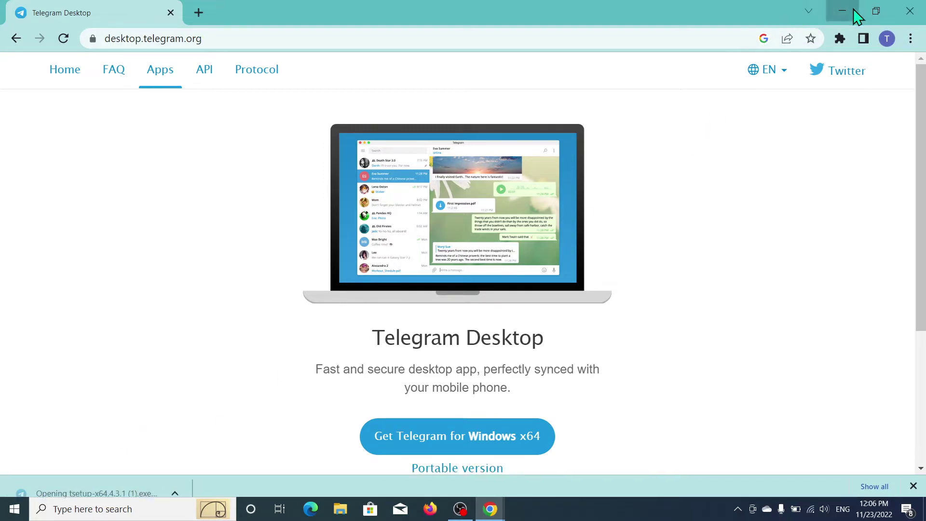
Minimize Chrome and confirm English as the Telegram setup language
{"action": "left_click", "coordinate": [843, 12]}
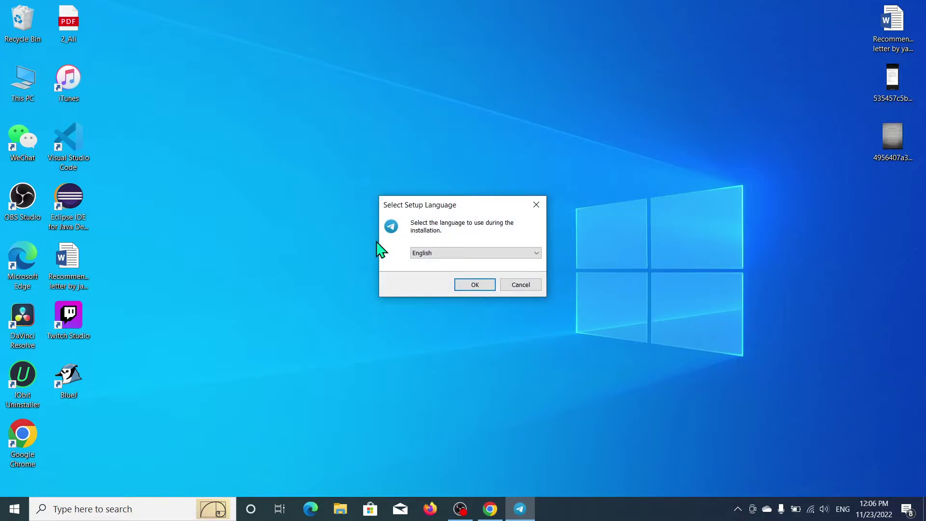
{"action": "left_click", "coordinate": [532, 255]}
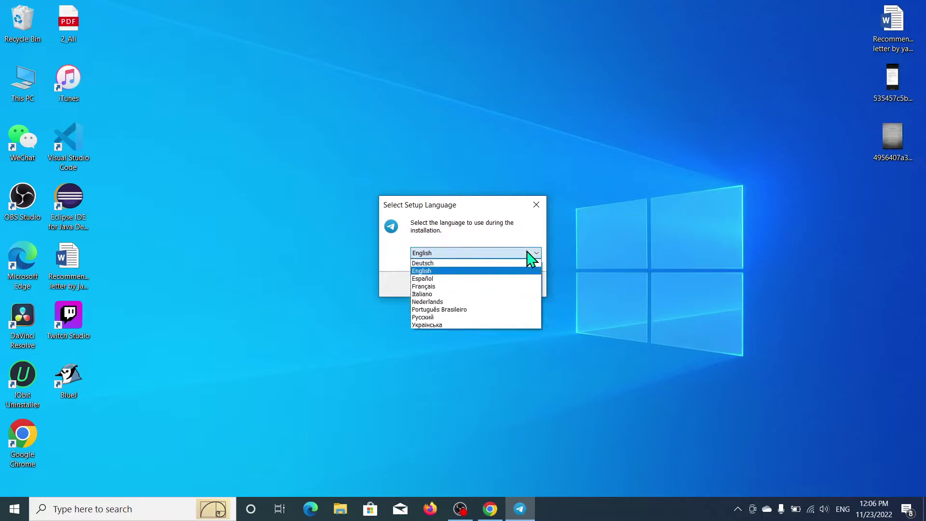
{"action": "left_click", "coordinate": [679, 319]}
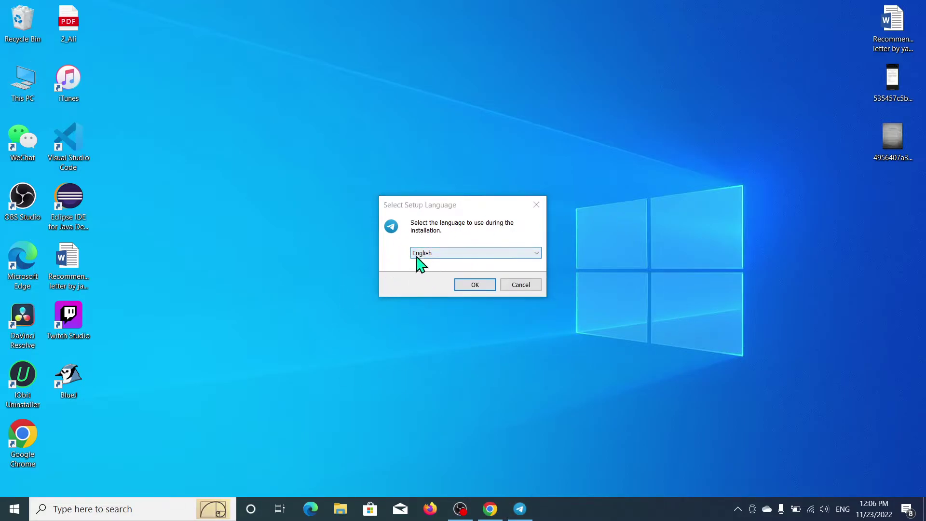
{"action": "left_click", "coordinate": [476, 284]}
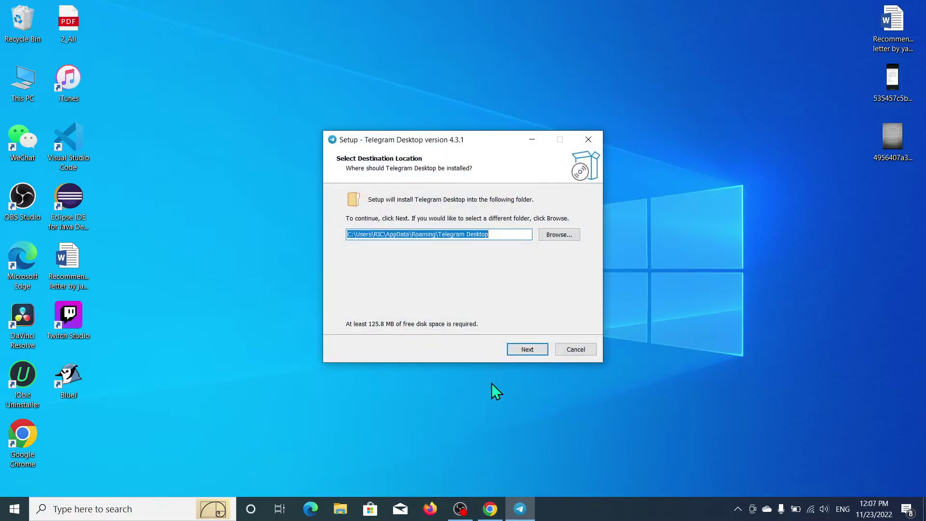
Install with default folder, Start Menu folder and shortcuts, then finish with Launch Telegram checked
{"action": "left_click", "coordinate": [527, 349]}
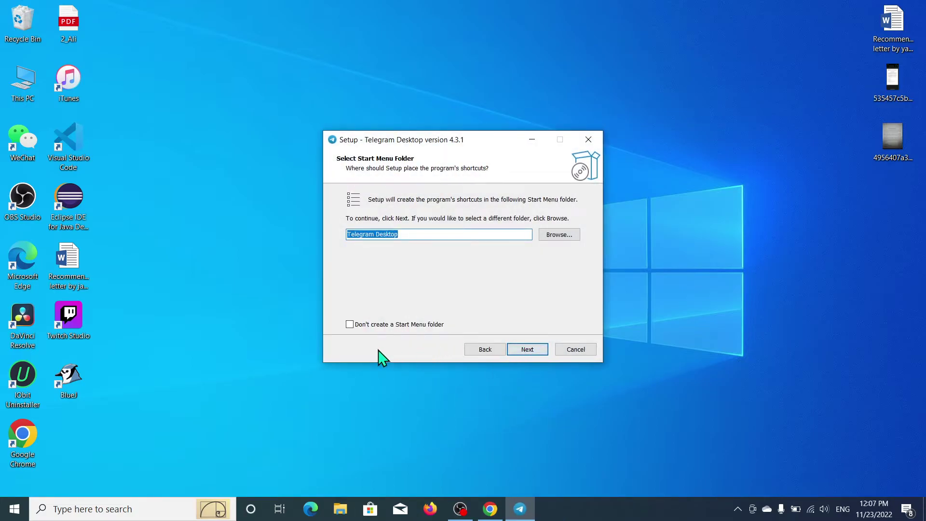
{"action": "left_click", "coordinate": [527, 350]}
{"action": "left_click", "coordinate": [527, 350]}
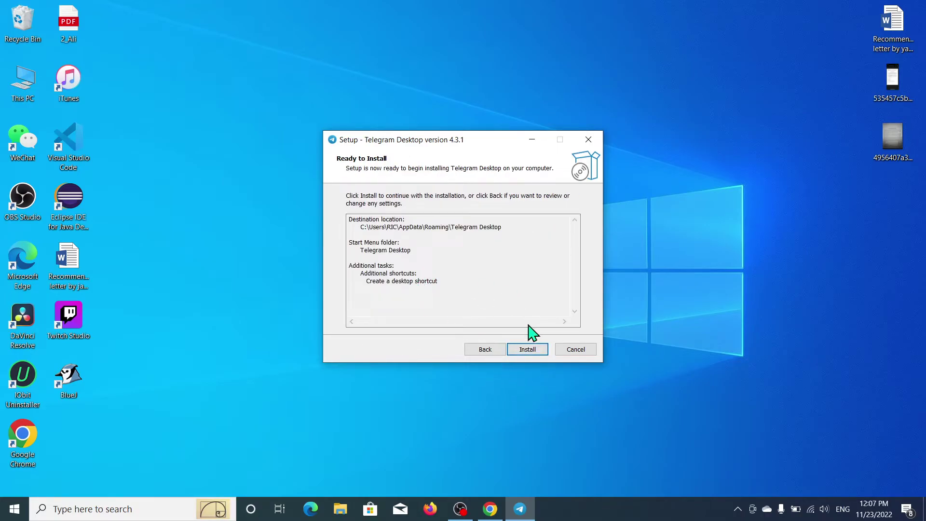
{"action": "left_click", "coordinate": [534, 352]}
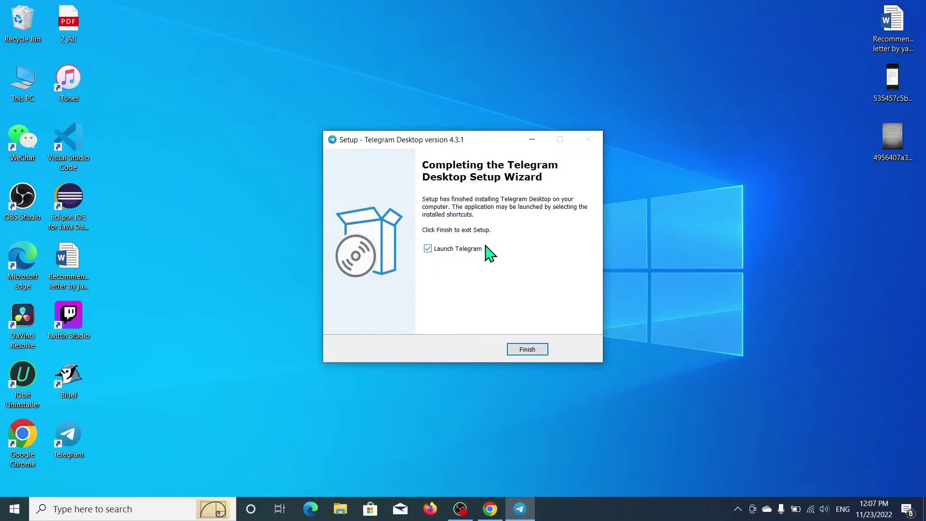
{"action": "left_click", "coordinate": [528, 349]}
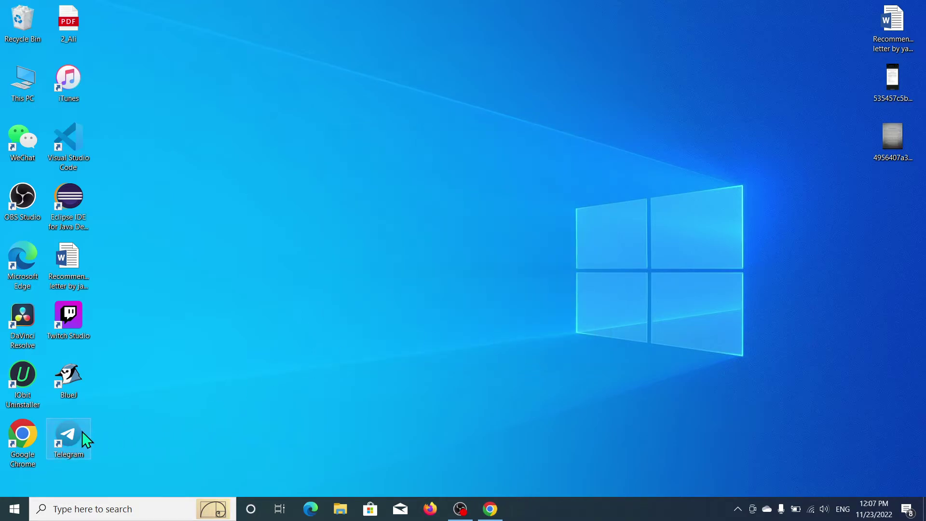
Launch Telegram from its desktop shortcut, open the QR-code login page, then return to the welcome screen
{"action": "double_click", "coordinate": [69, 443]}
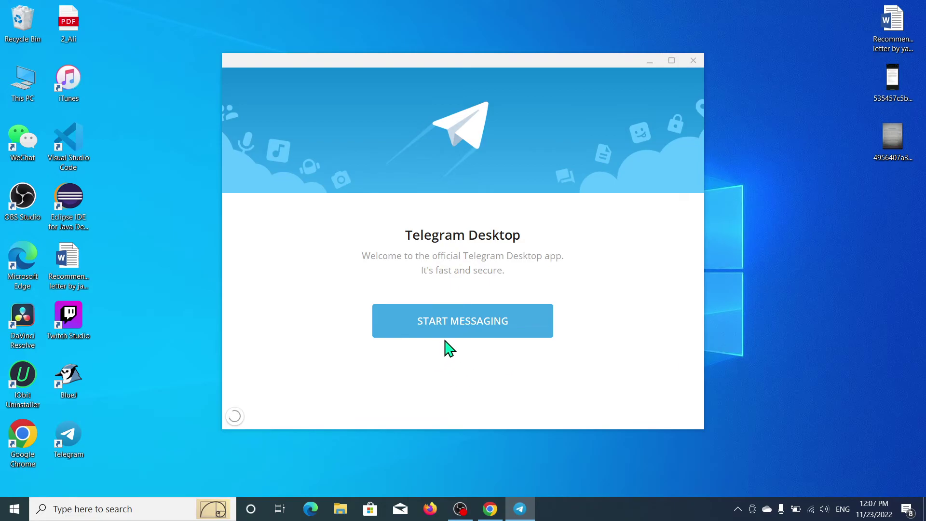
{"action": "left_click", "coordinate": [506, 327]}
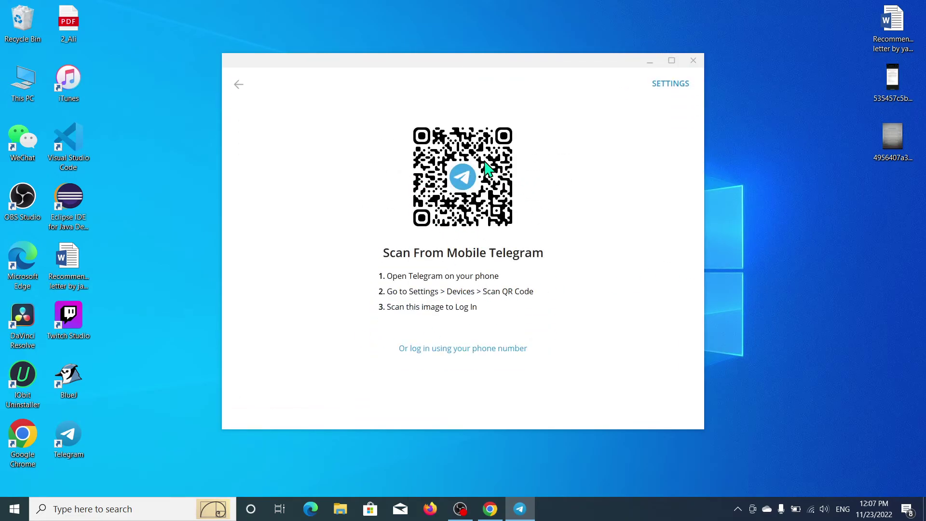
{"action": "left_click", "coordinate": [236, 90]}
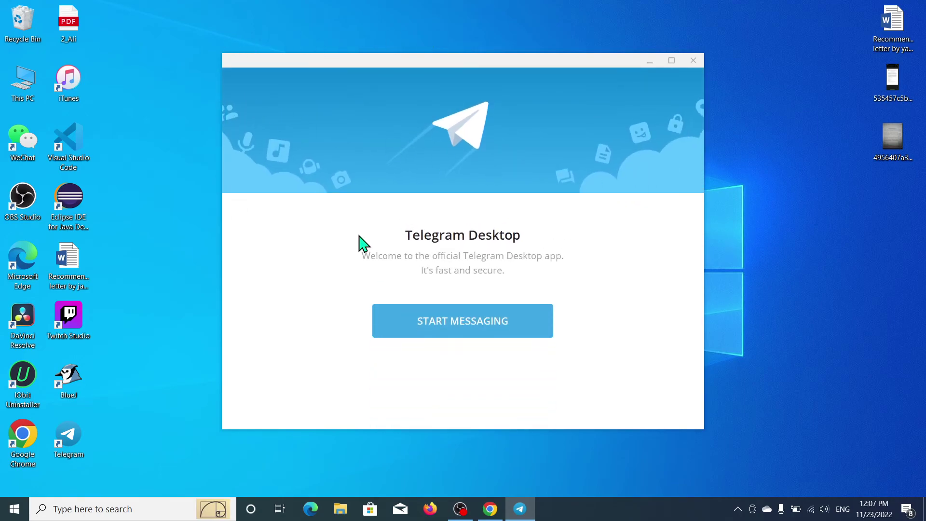